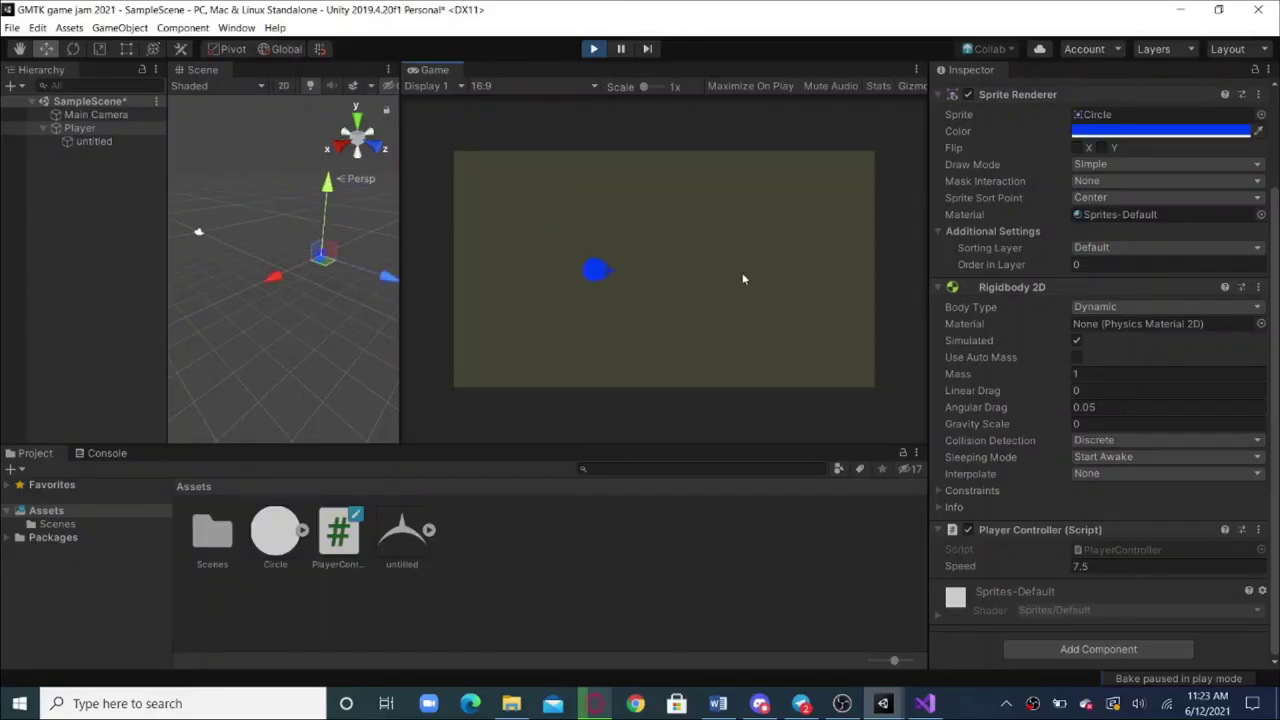
# Drive the blue player around the walled arena with WASD to test movement.
pyautogui.press('d')
pyautogui.press('s')
pyautogui.press('a')
pyautogui.press('w')
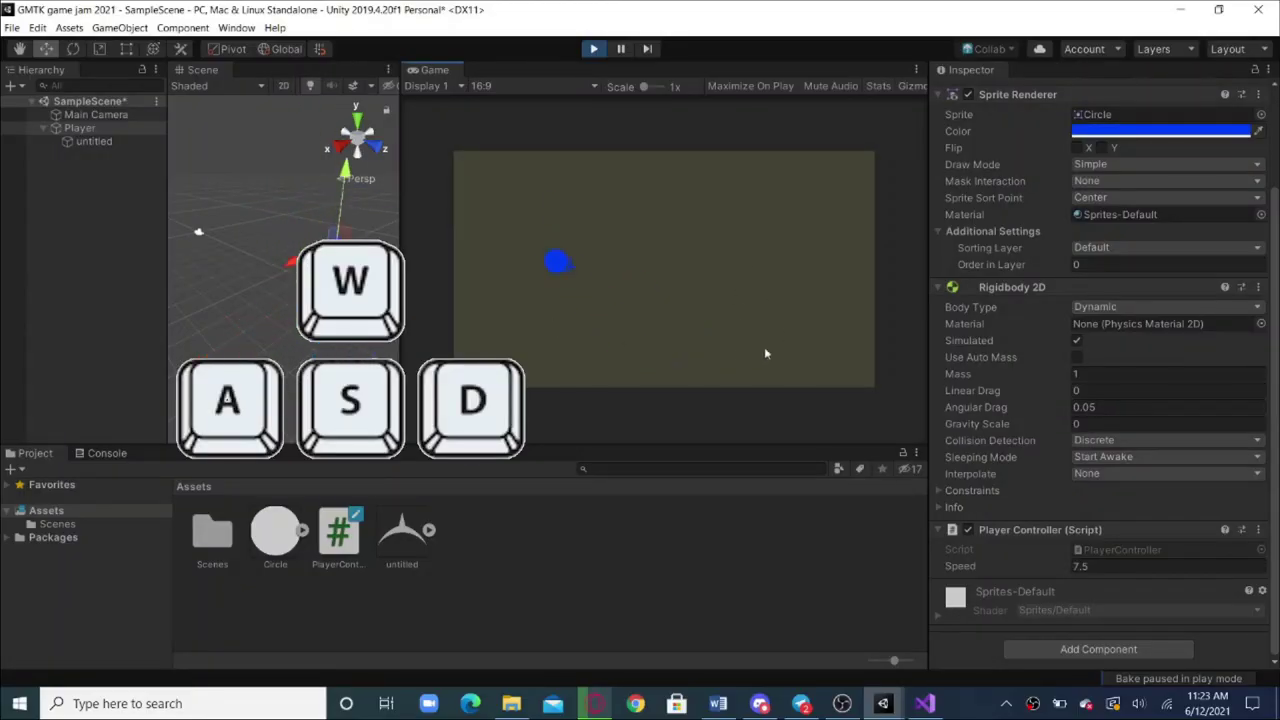
pyautogui.press('d')
pyautogui.press('d')
pyautogui.press('s')
pyautogui.press('a')
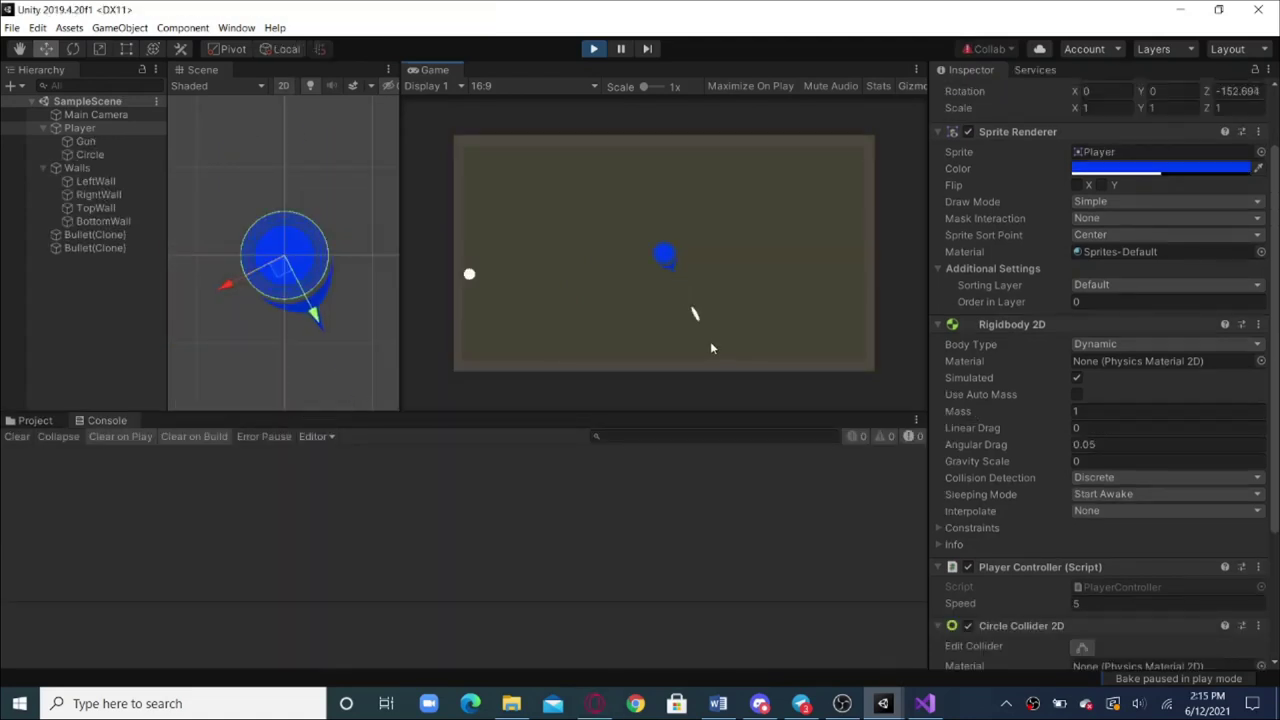
pyautogui.press('d')
pyautogui.press('s')
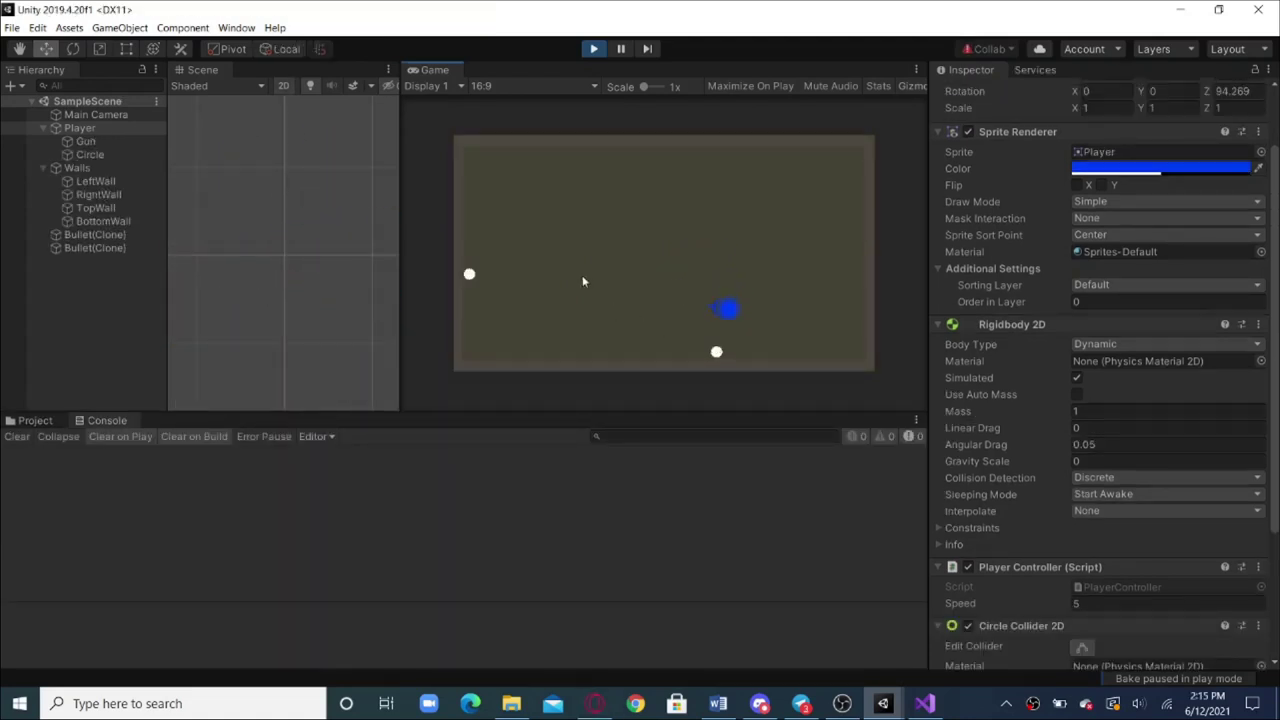
pyautogui.press('a')
pyautogui.press('w')
# Fire bullets right, down-right and up-left while moving, checking they stay inside the walls.
pyautogui.click(781, 261)
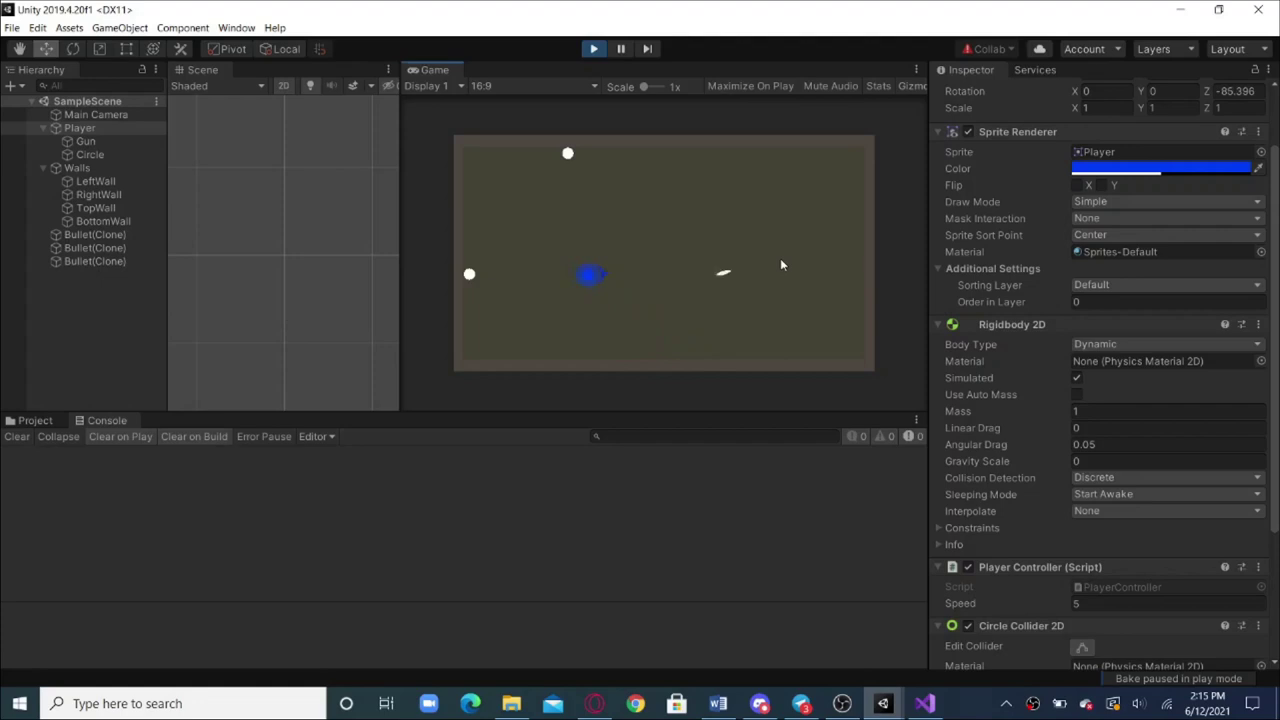
pyautogui.press('a')
pyautogui.press('d')
pyautogui.click(640, 328)
pyautogui.press('w')
pyautogui.press('d')
pyautogui.press('s')
pyautogui.click(538, 195)
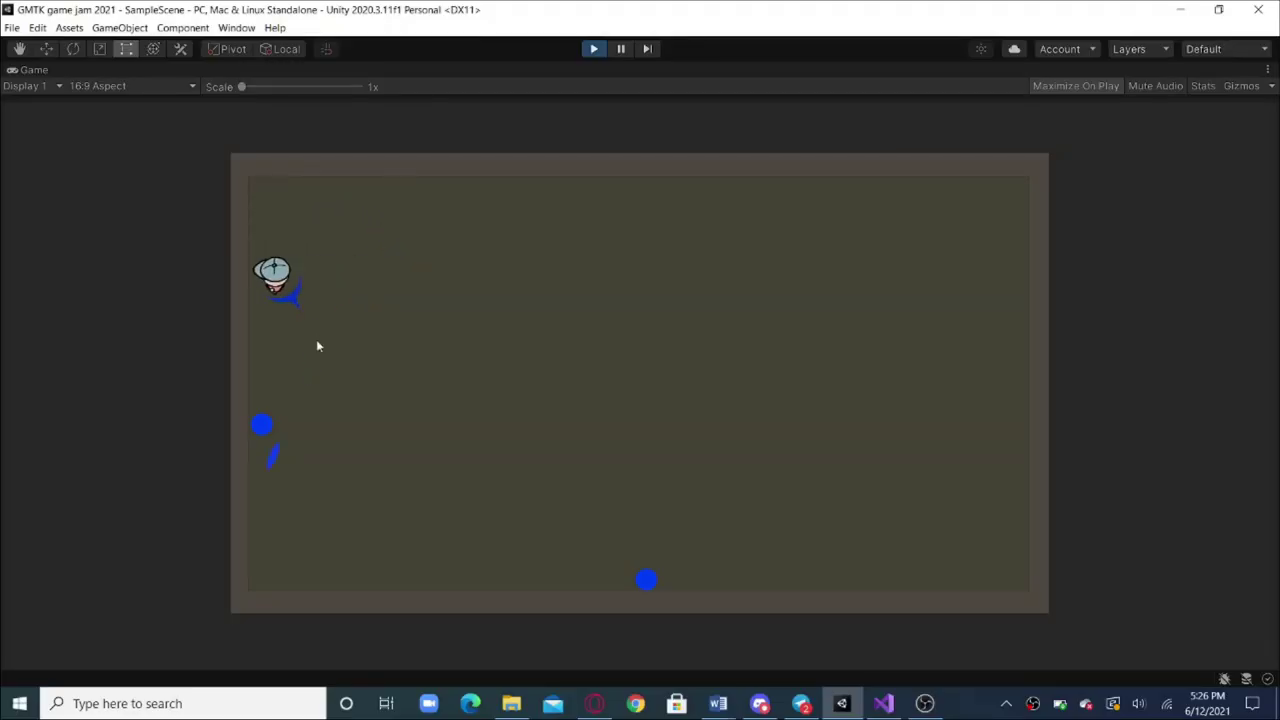
pyautogui.press('s')
pyautogui.press('s')
pyautogui.press('d')
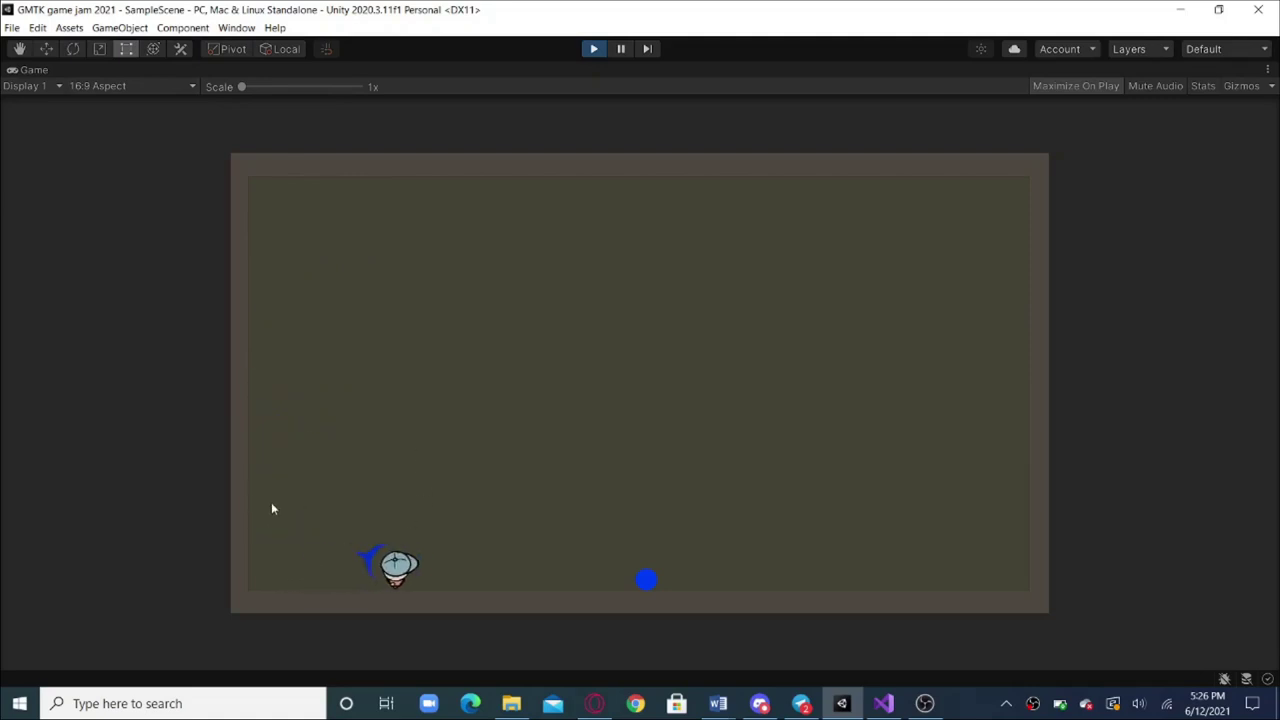
# Walk the new capped character sprite around the arena with WASD.
pyautogui.press('w')
pyautogui.press('a')
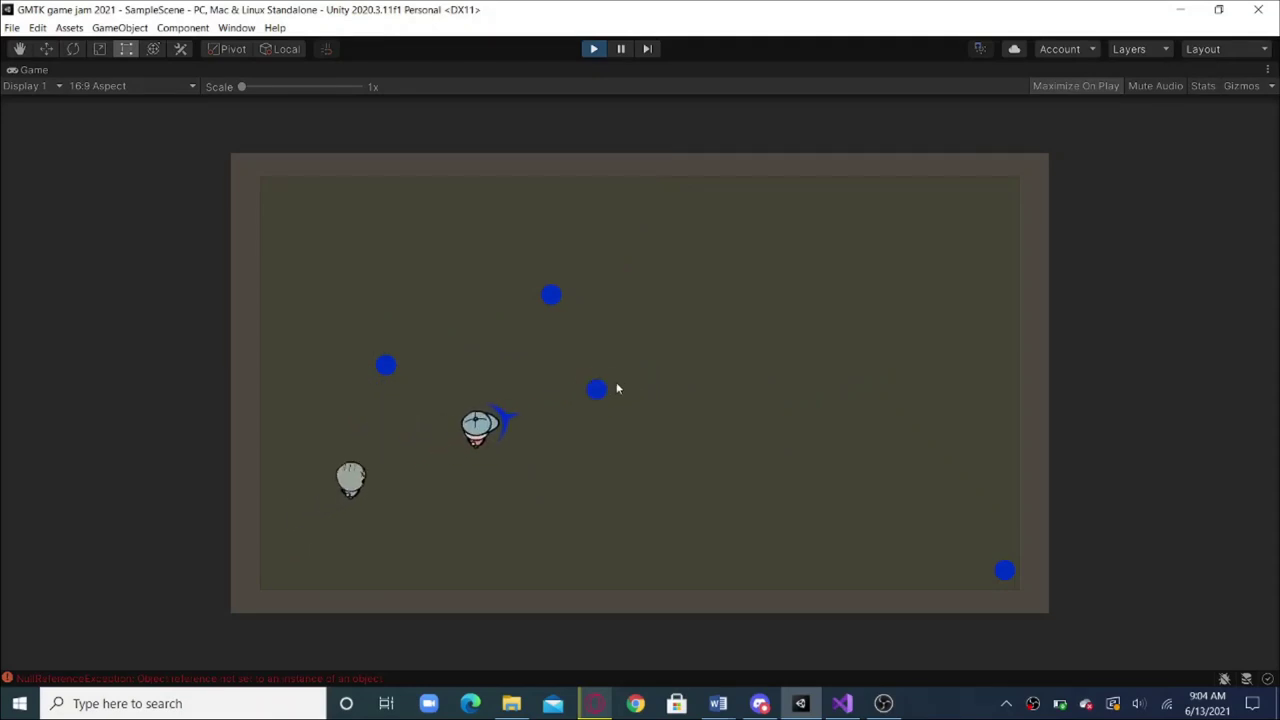
# Move the player to the right edge to watch the grey zombies chase it.
pyautogui.press('d')
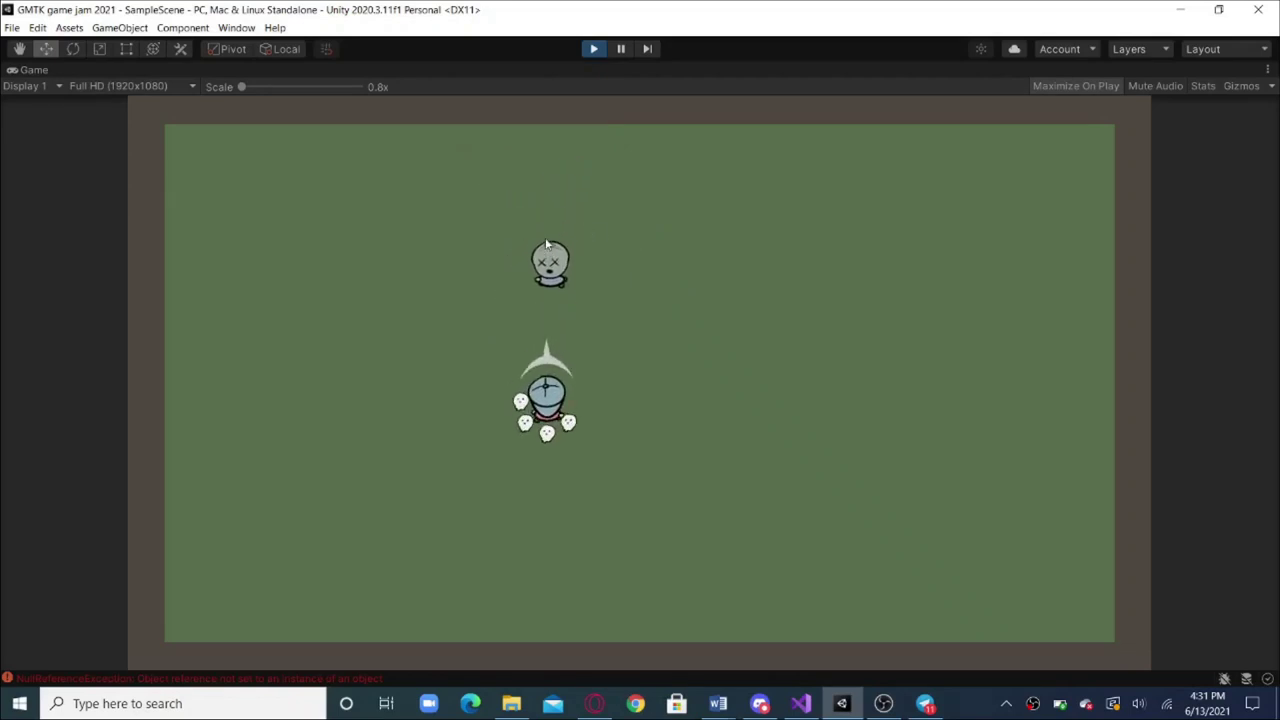
# Walk the player across the green field to test the crescent attack and ghost followers.
pyautogui.press('d')
pyautogui.press('w')
pyautogui.press('a')
pyautogui.press('a')
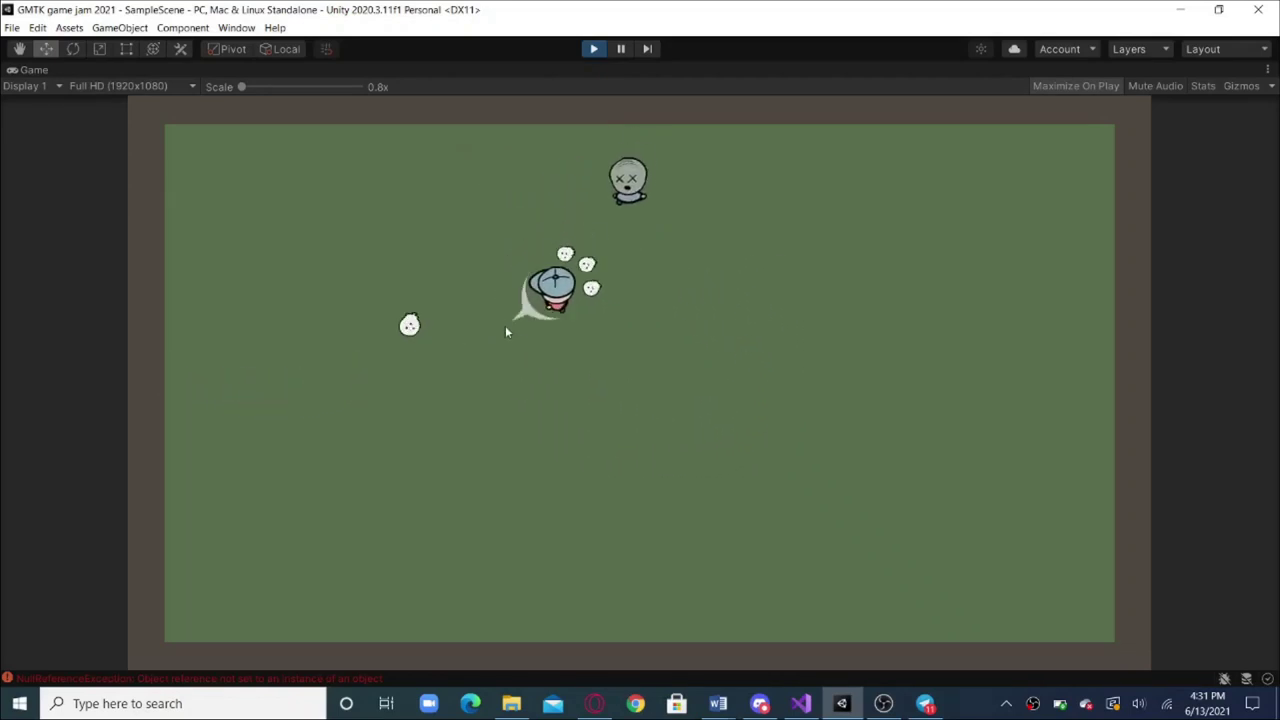
pyautogui.press('s')
pyautogui.press('d')
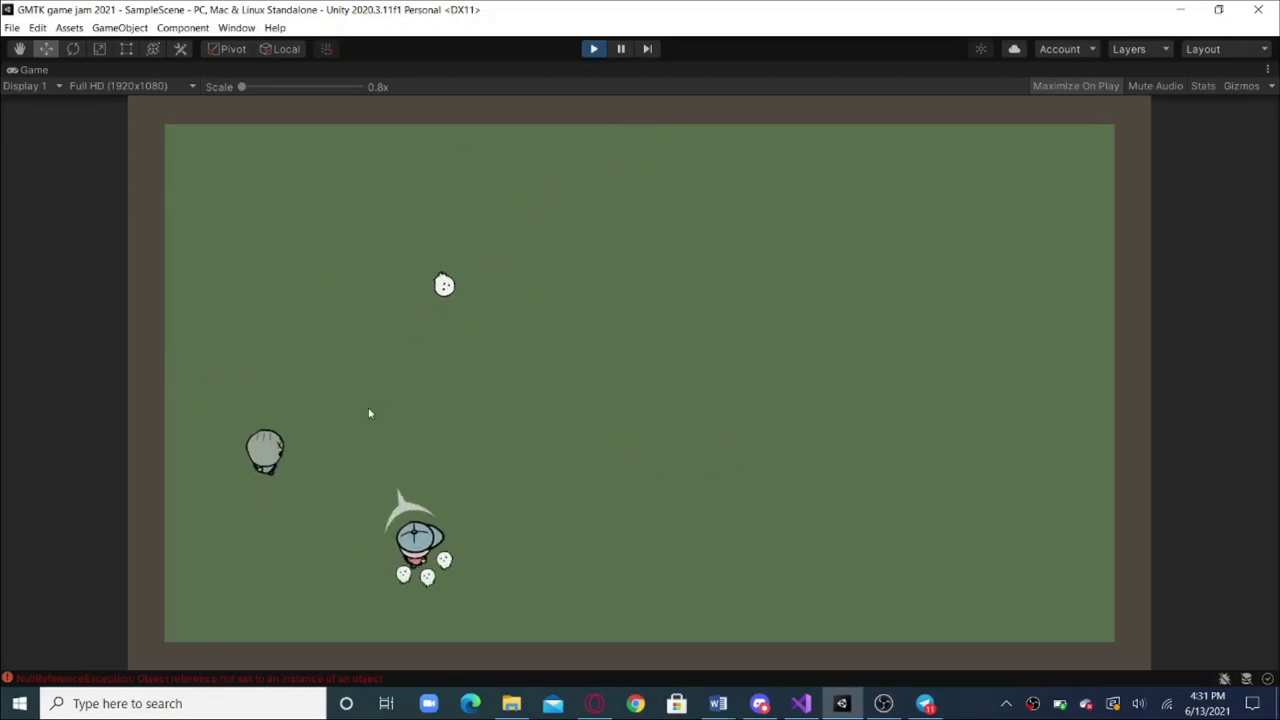
pyautogui.press('a')
pyautogui.press('w')
pyautogui.press('w')
pyautogui.press('a')
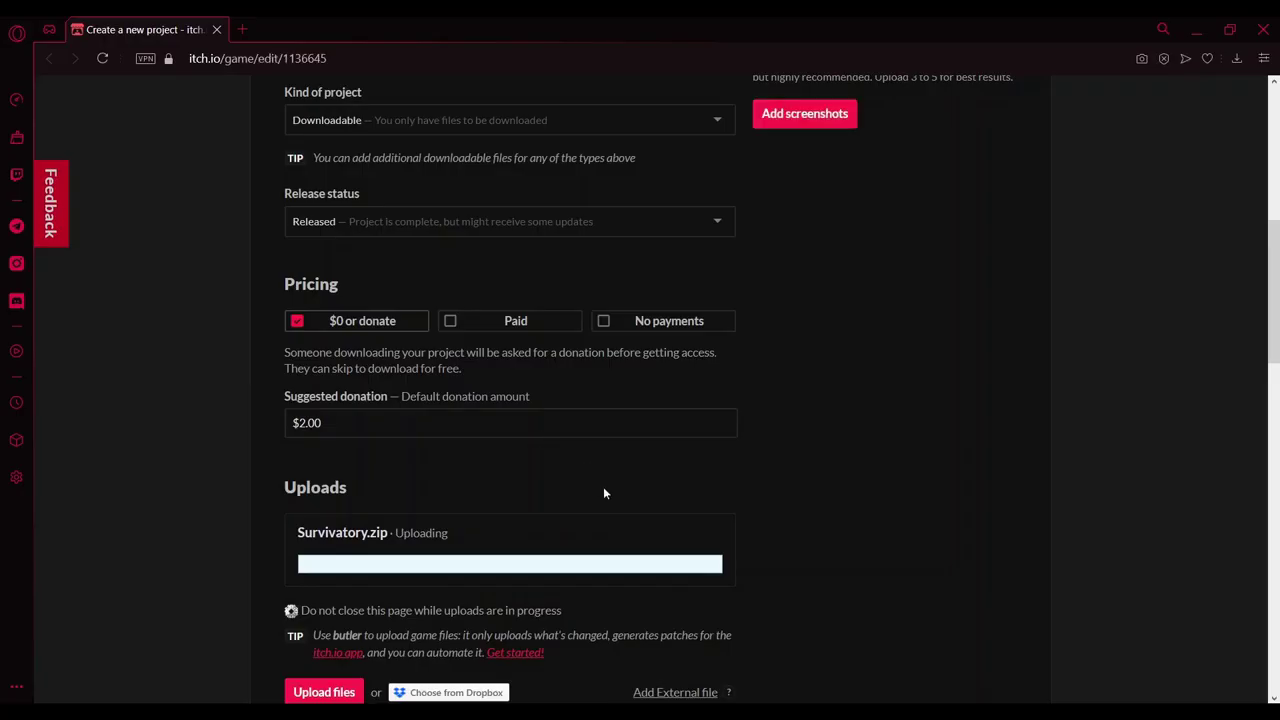
# Scroll down the itch.io project page while the Survivatory.zip upload progresses.
pyautogui.scroll(-2, 603, 488)
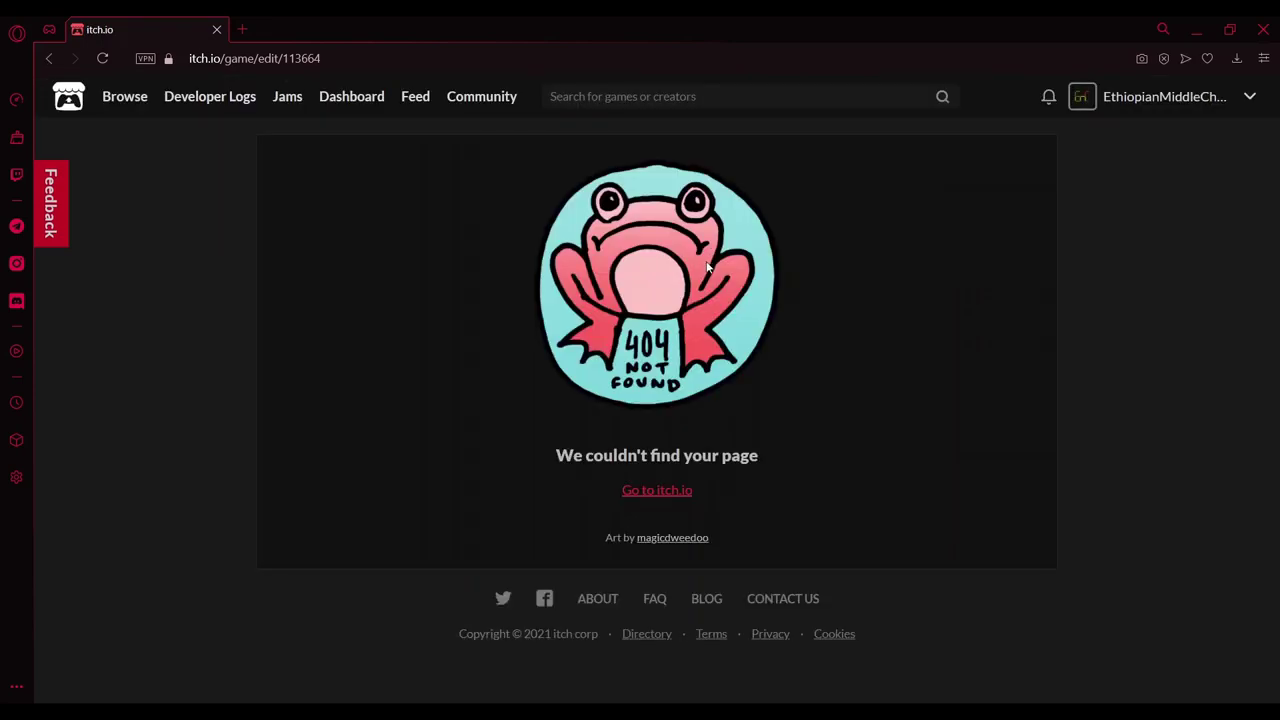
# Open the GMTK Game Jam 2021 page from the itch.io Jams Joined list.
pyautogui.click(290, 98)
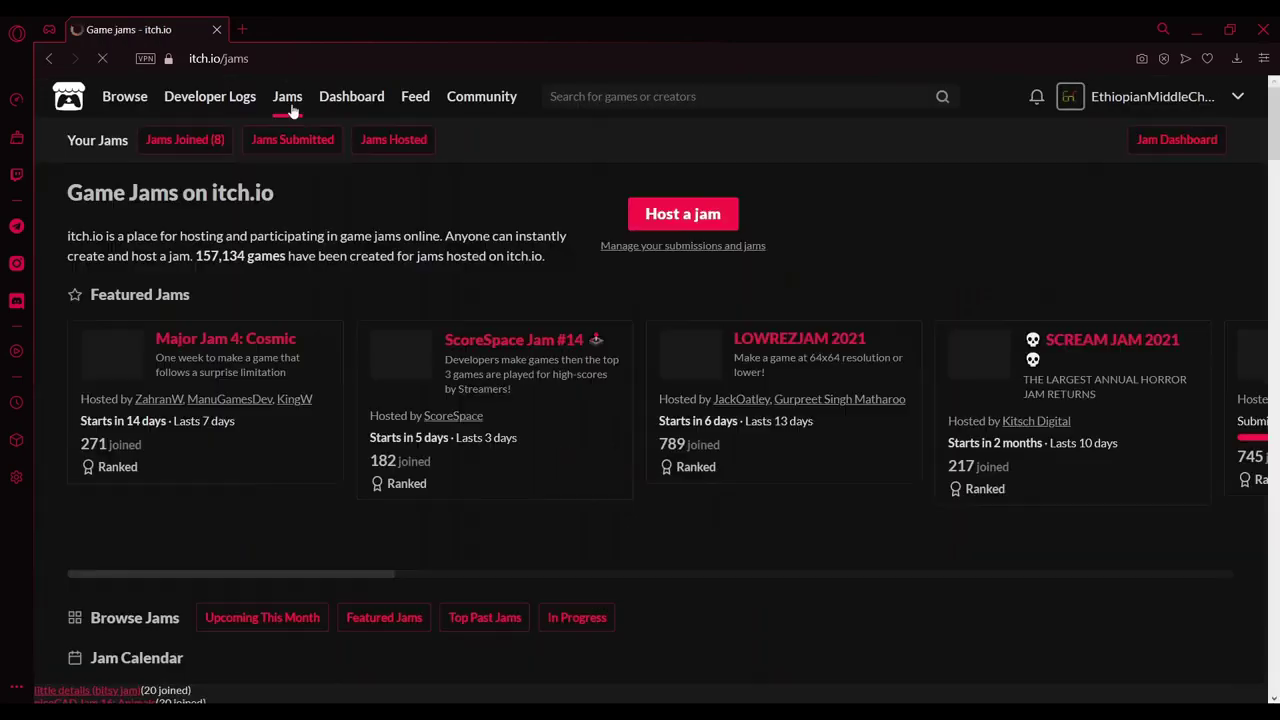
pyautogui.click(226, 143)
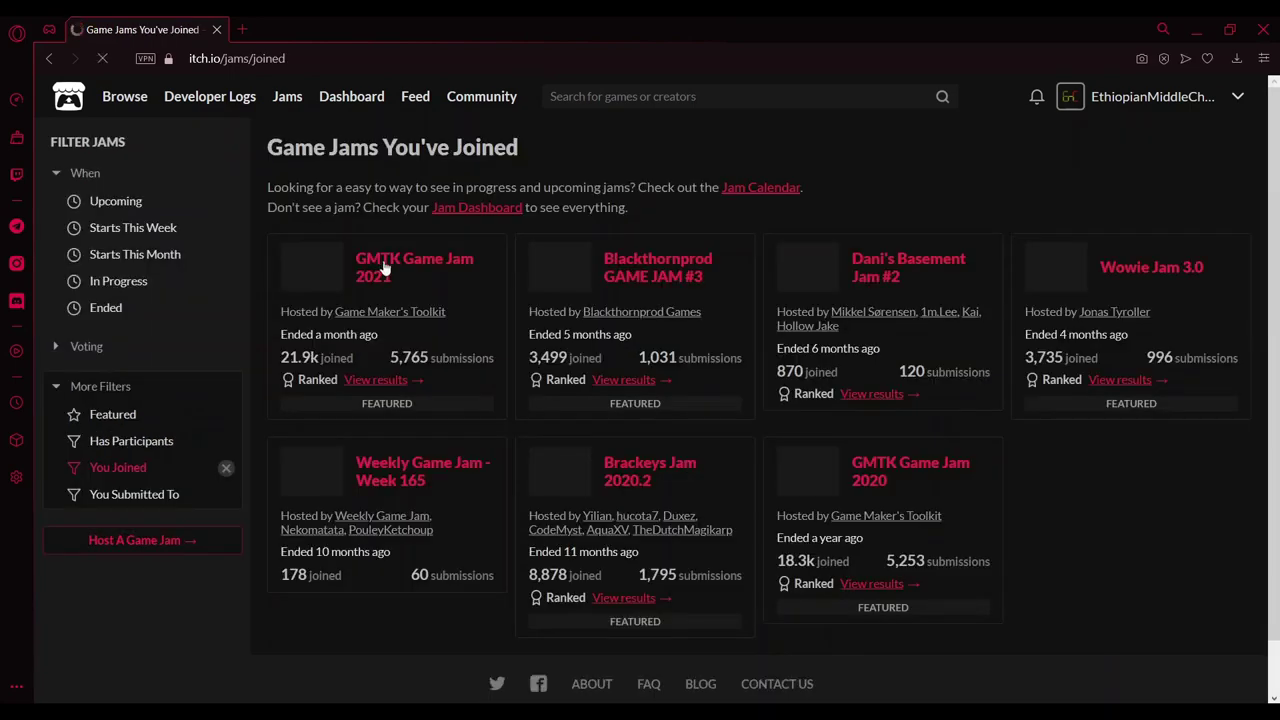
pyautogui.click(380, 263)
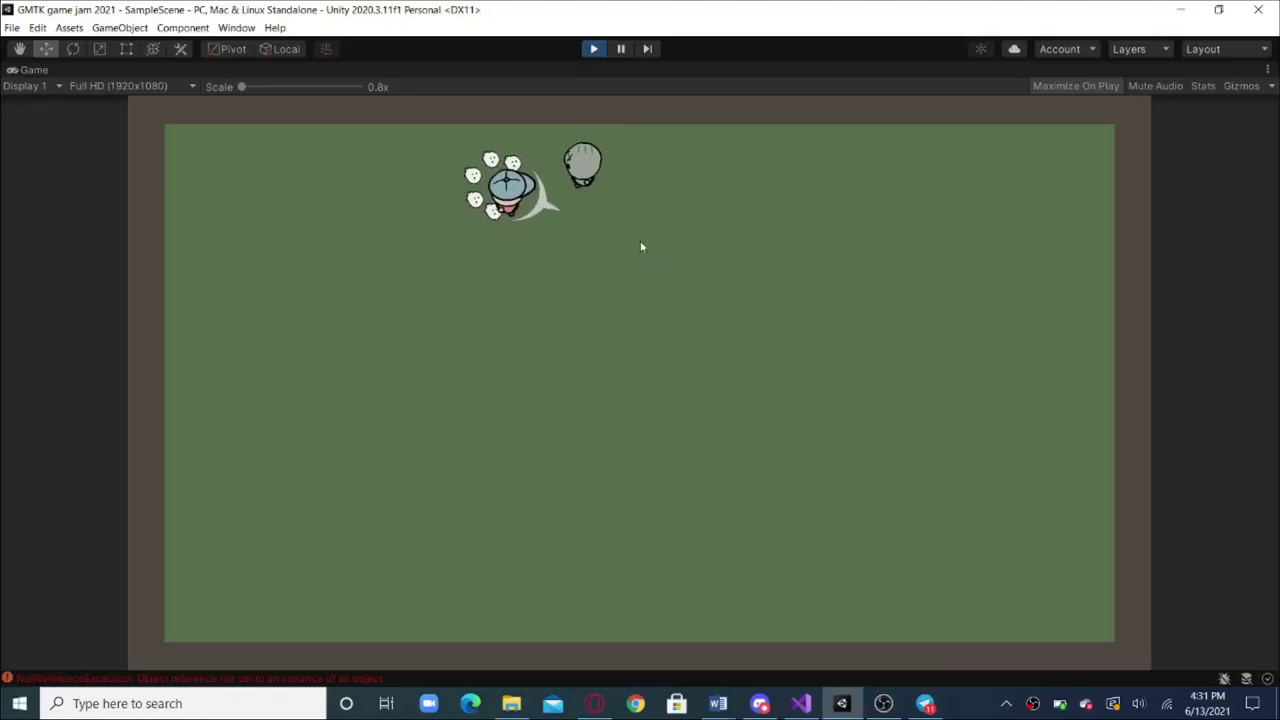
# Play Survivatory, steering the player with WASD among the chasing zombies.
pyautogui.press('w')
pyautogui.press('a')
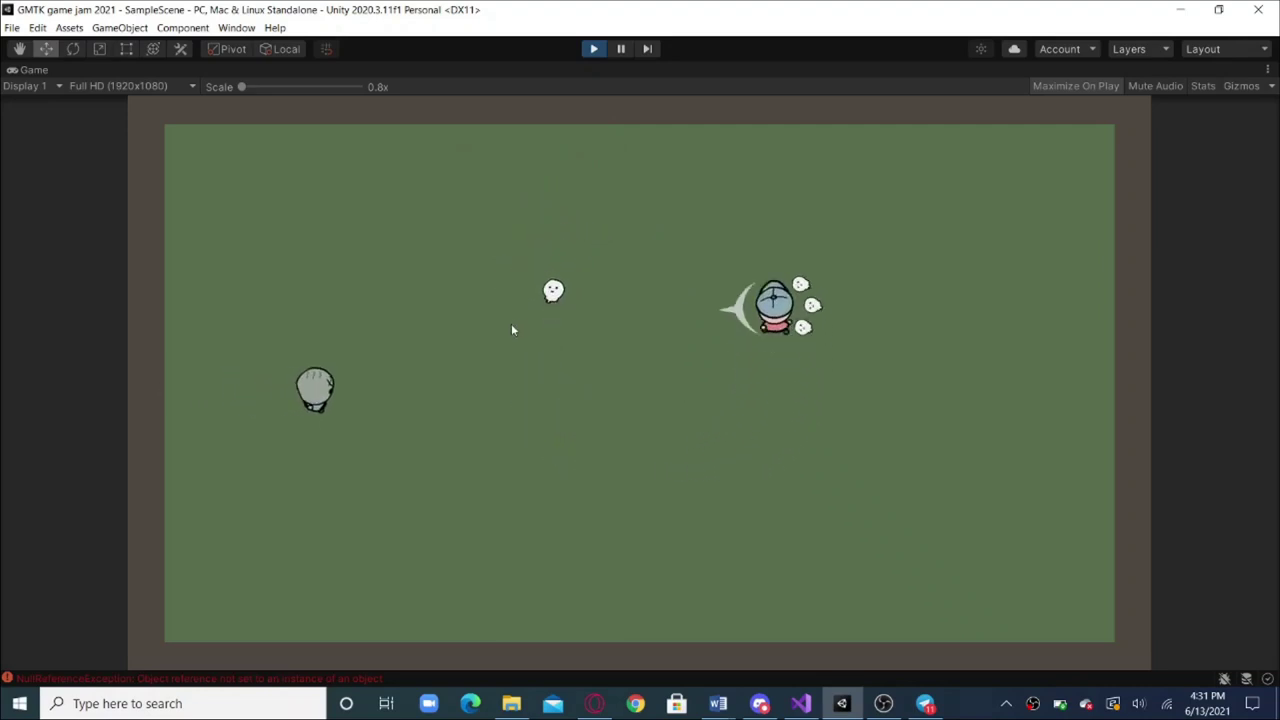
pyautogui.press('s')
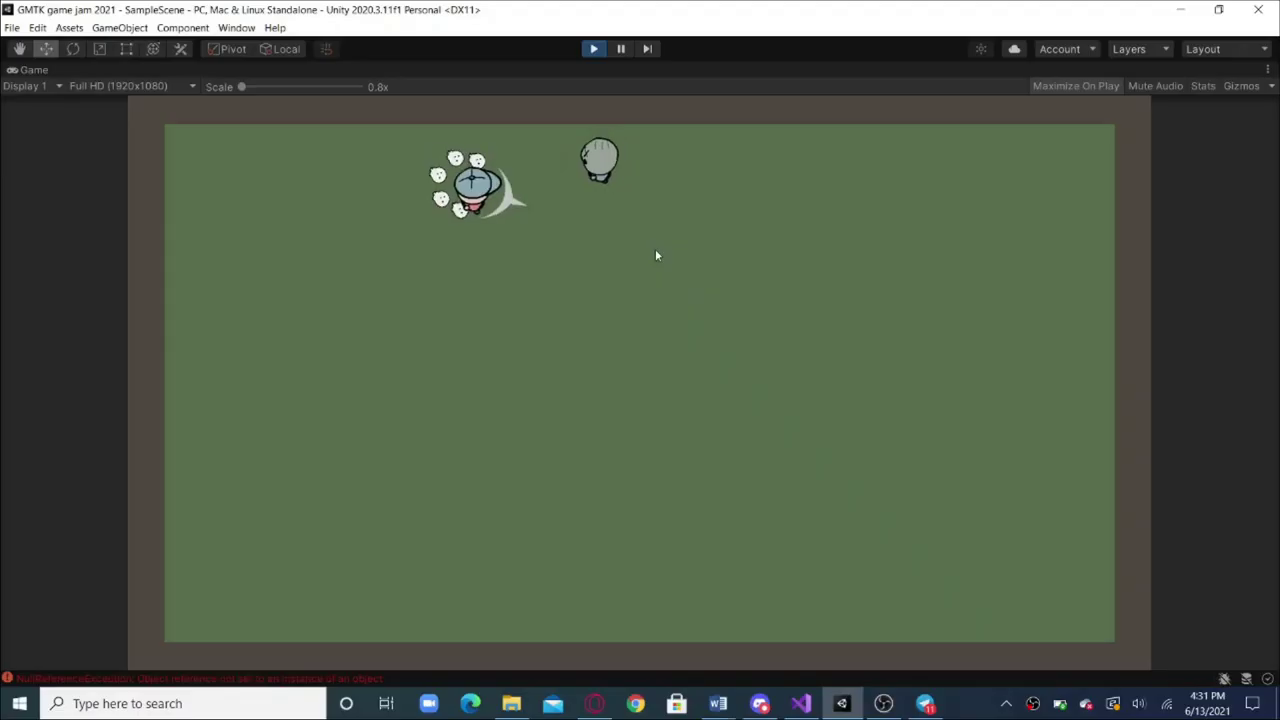
pyautogui.press('s')
pyautogui.press('d')
pyautogui.press('w')
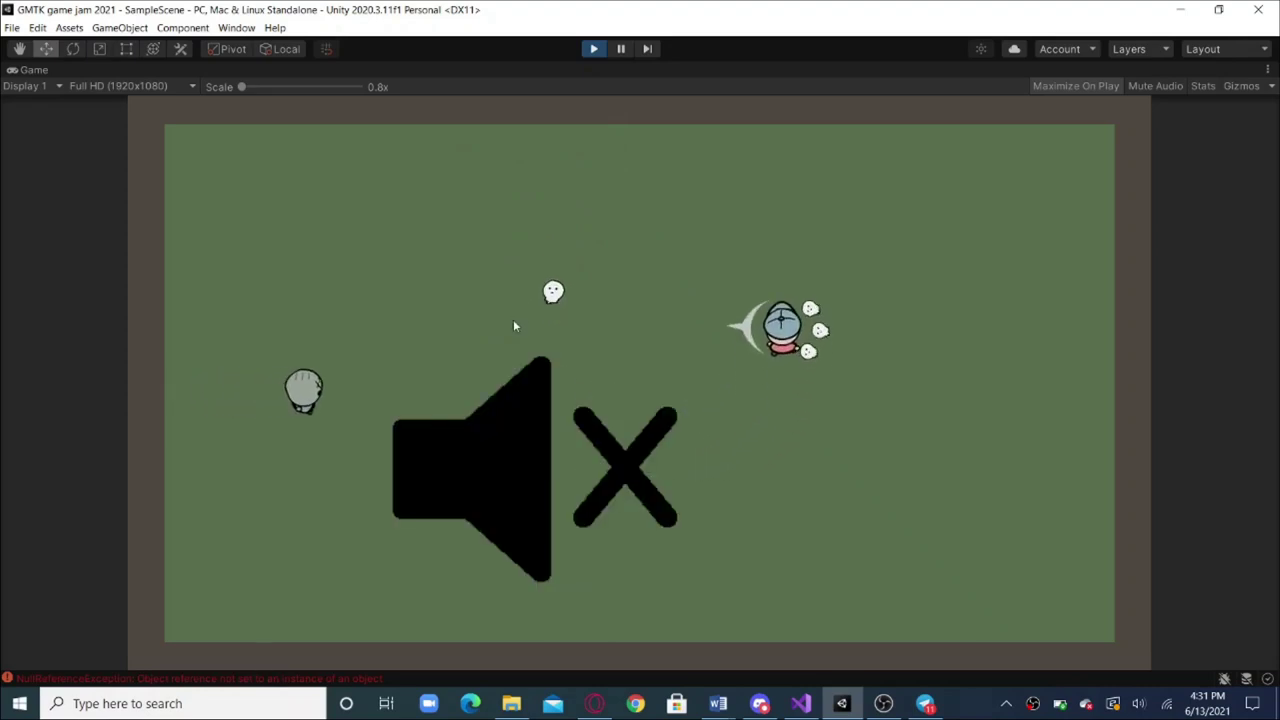
pyautogui.press('a')
pyautogui.press('s')
pyautogui.press('a')
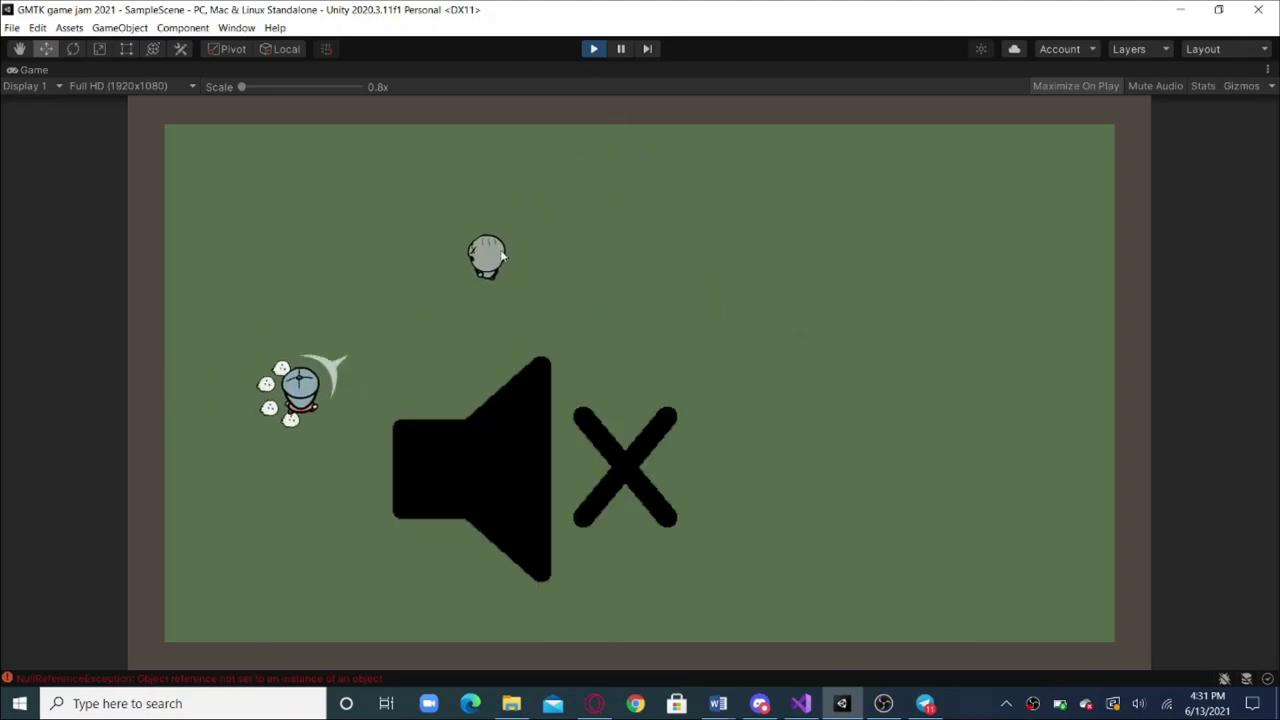
pyautogui.press('d')
pyautogui.press('a')
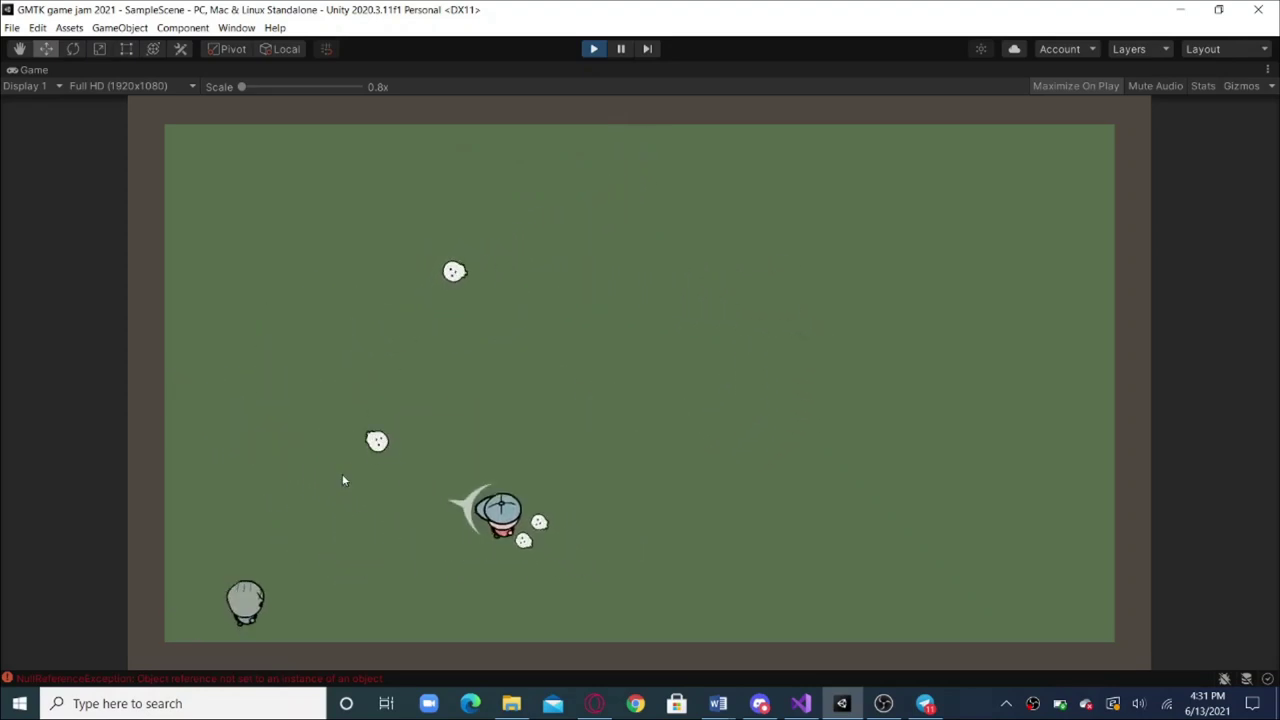
# Keep dodging around the field while the crescent attack and ghosts slay zombies.
pyautogui.press('w')
pyautogui.press('d')
pyautogui.press('d')
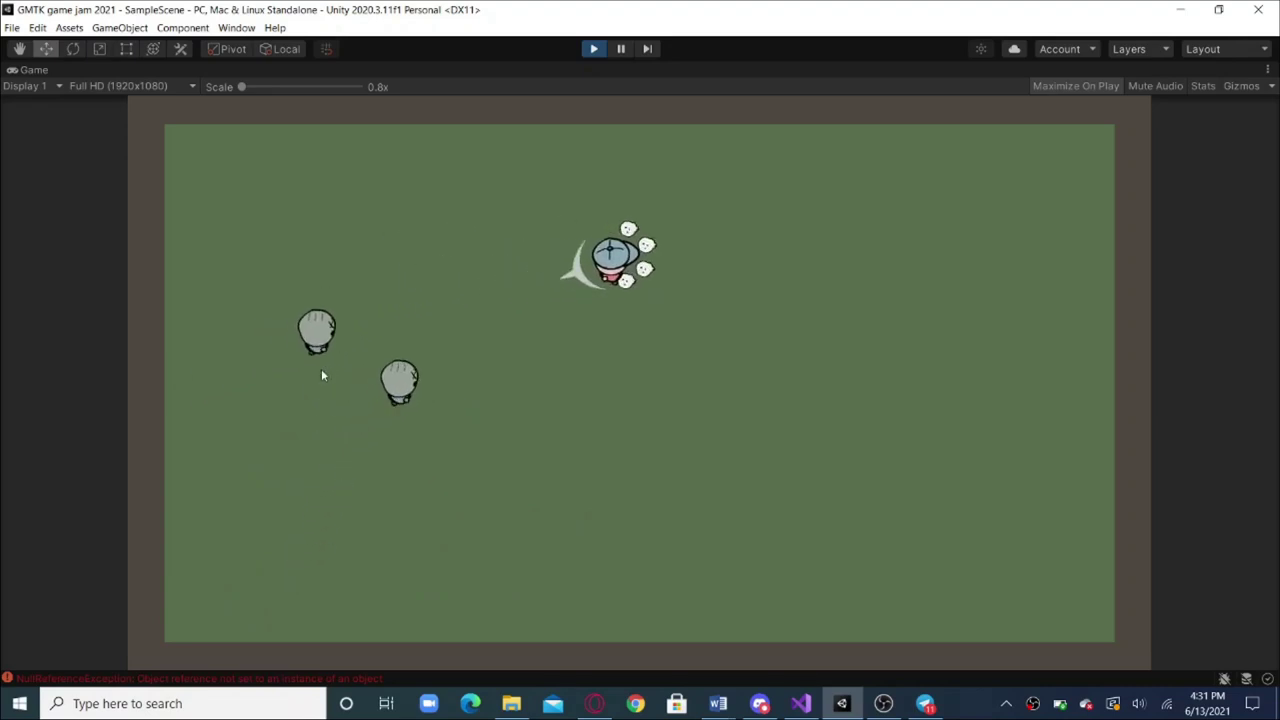
pyautogui.press('s')
pyautogui.press('a')
pyautogui.press('a')
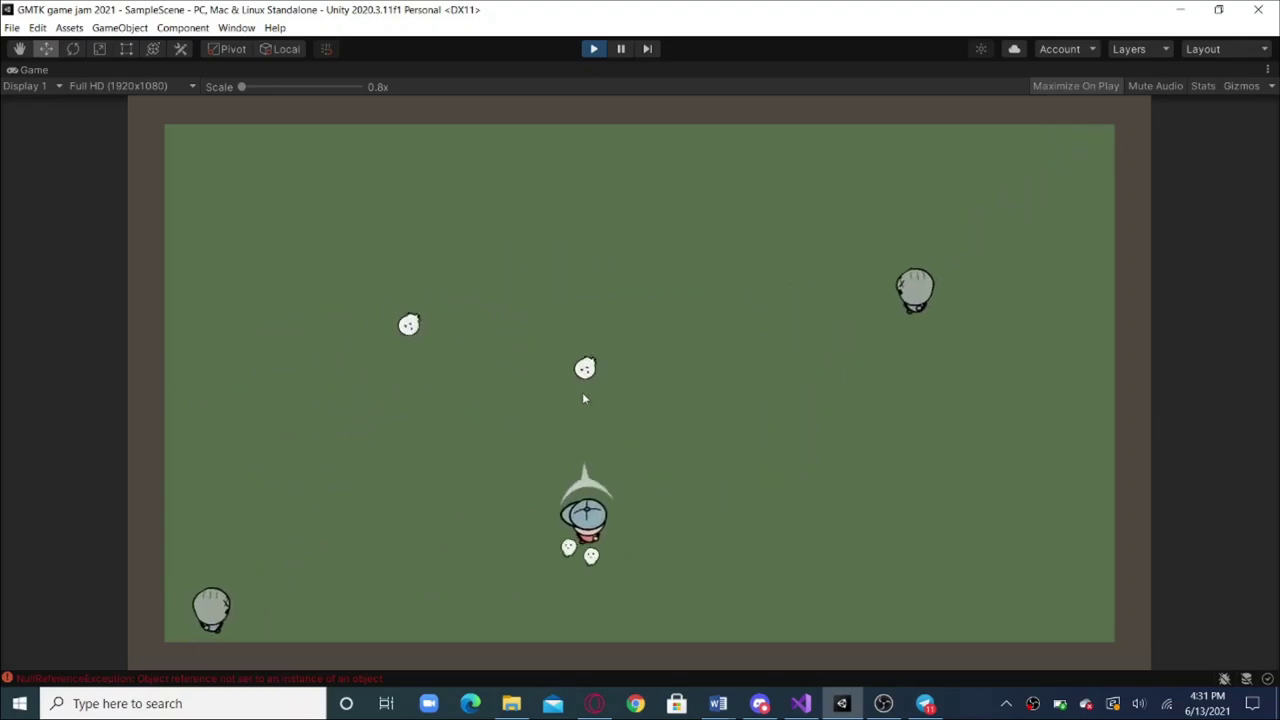
pyautogui.press('w')
pyautogui.press('d')
pyautogui.press('a')
pyautogui.press('s')
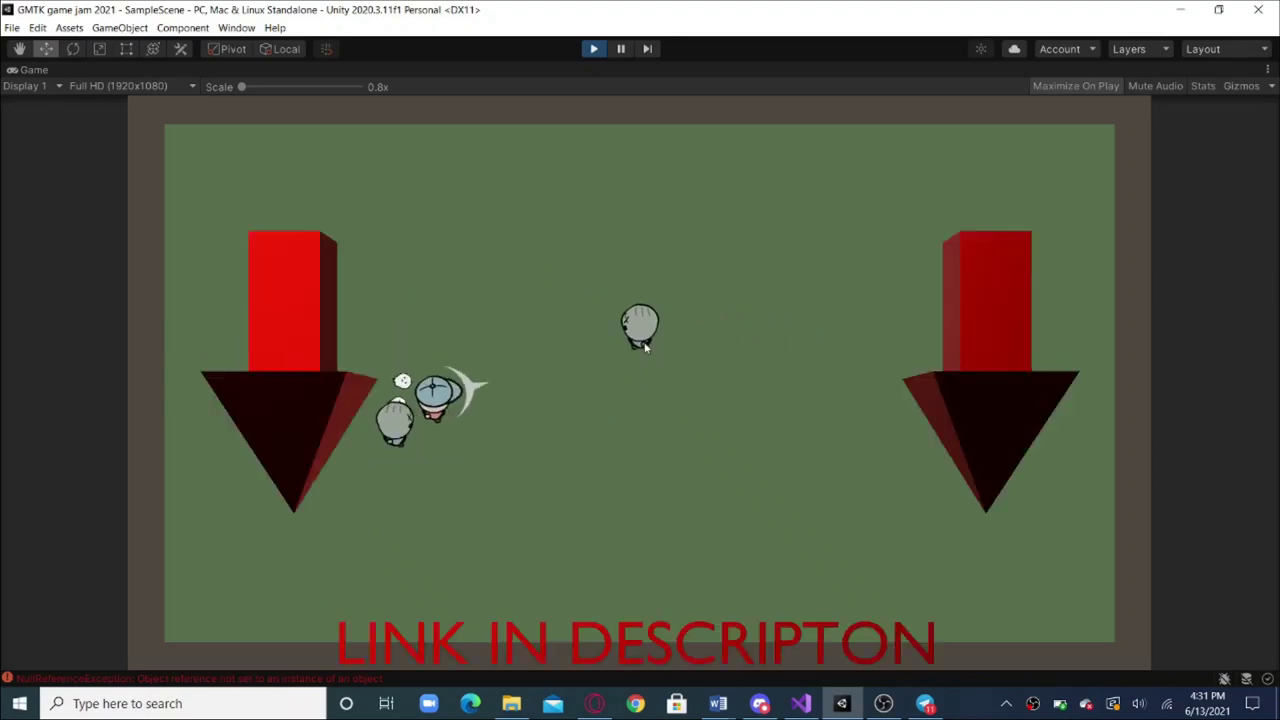
pyautogui.press('d')
pyautogui.press('w')
pyautogui.press('a')
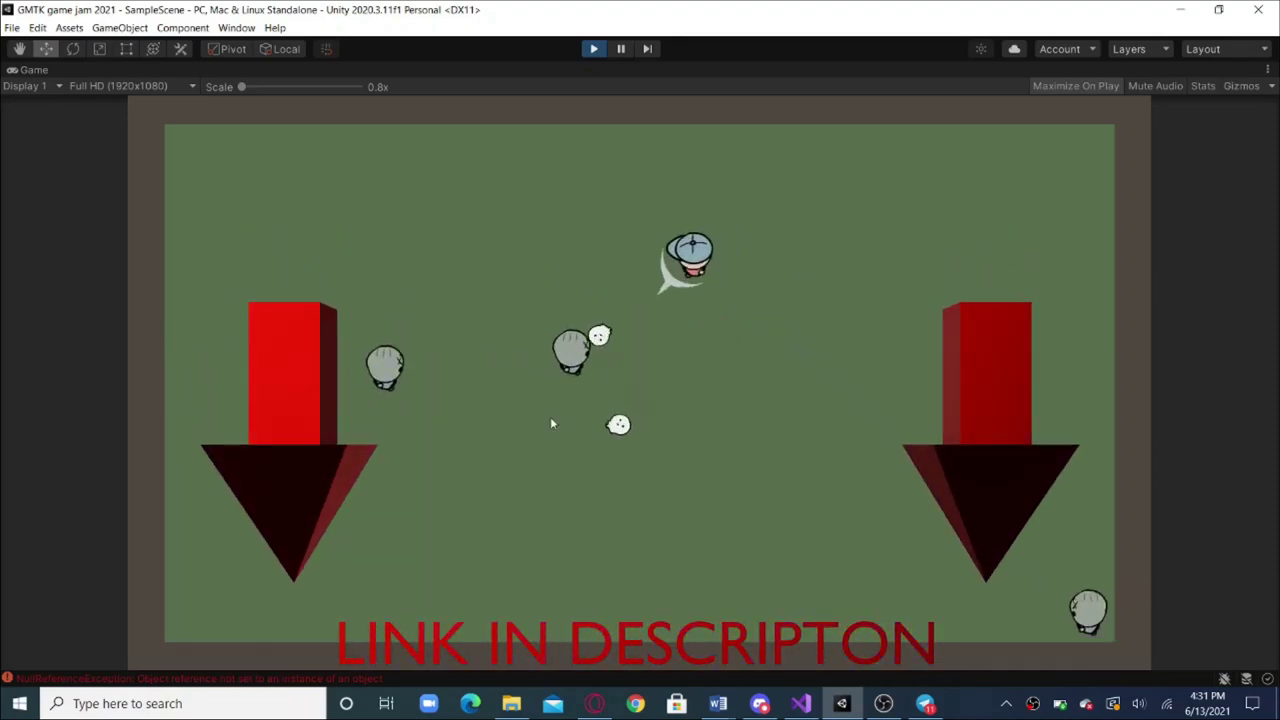
pyautogui.press('s')
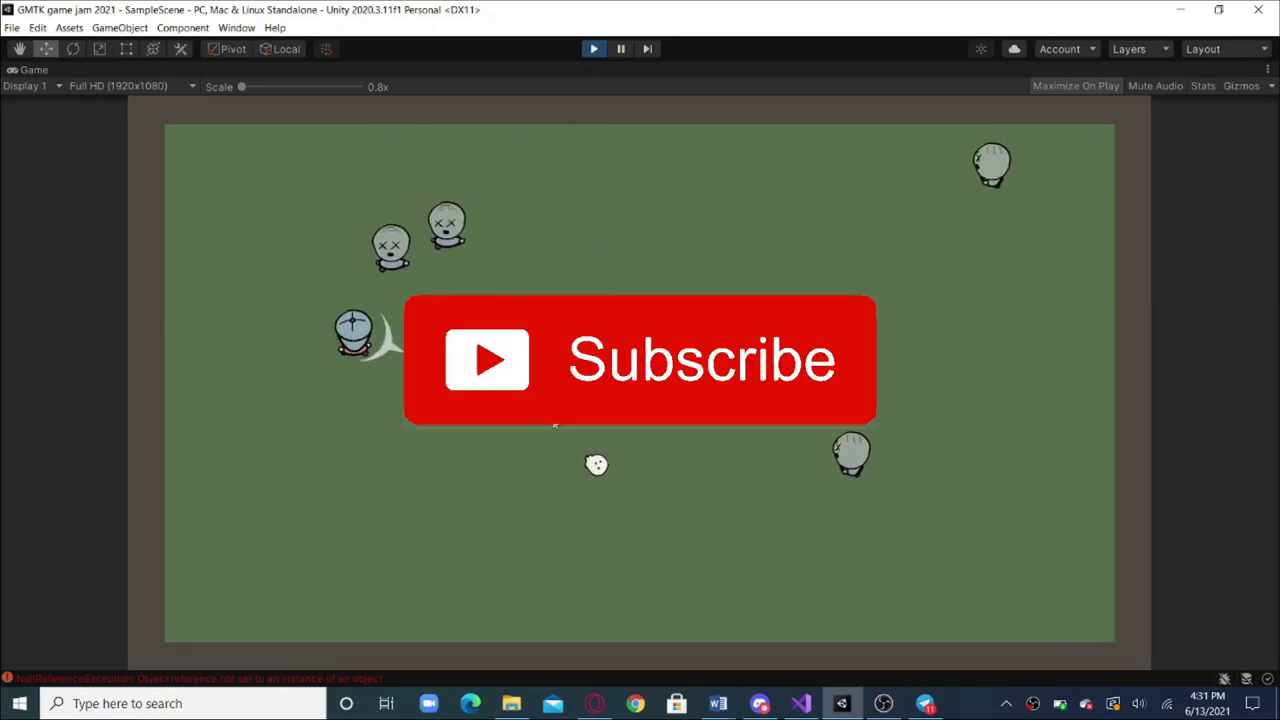